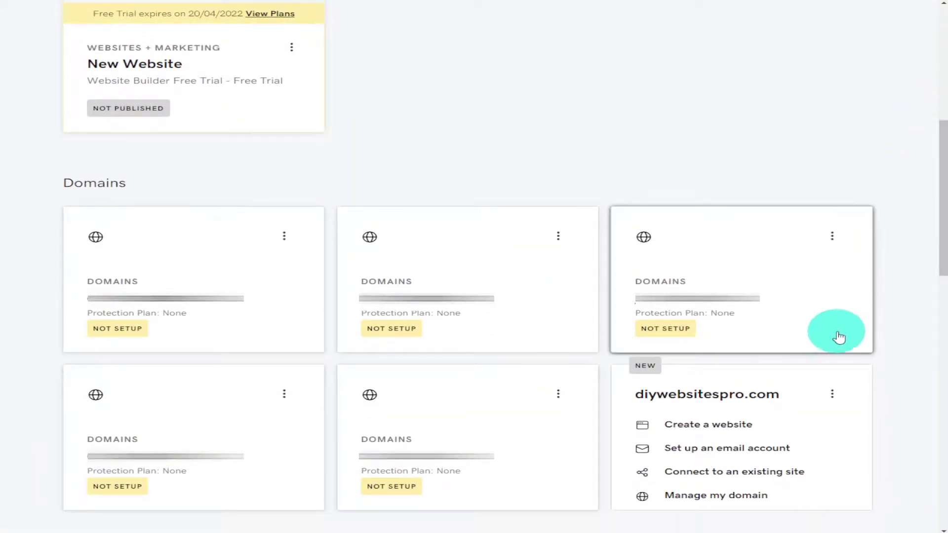
Open the ⋮ options menu on a domain card in the GoDaddy domains list.
click(831, 395)
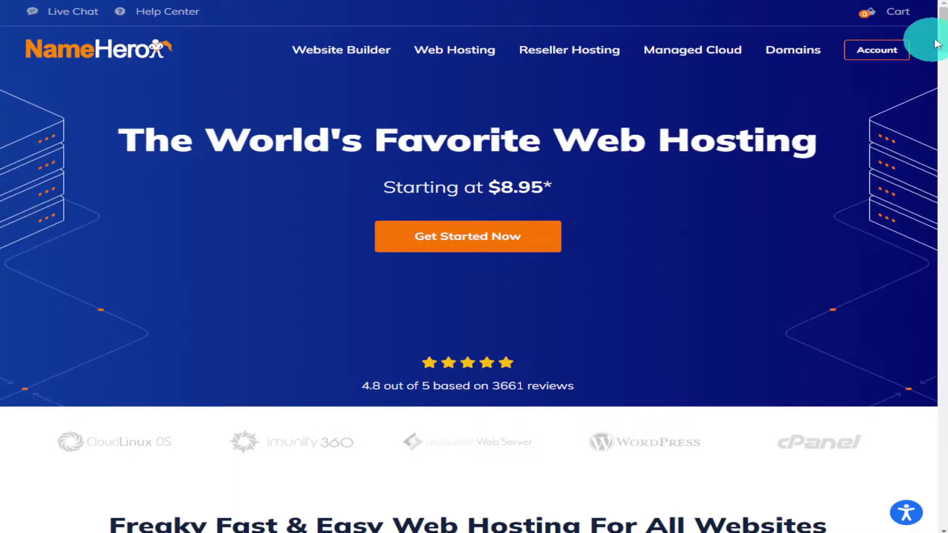
Browse NameHero's plan comparison, then go to its 'Find Your Perfect Domain Instantly' domains page.
drag(944, 38, 943, 91)
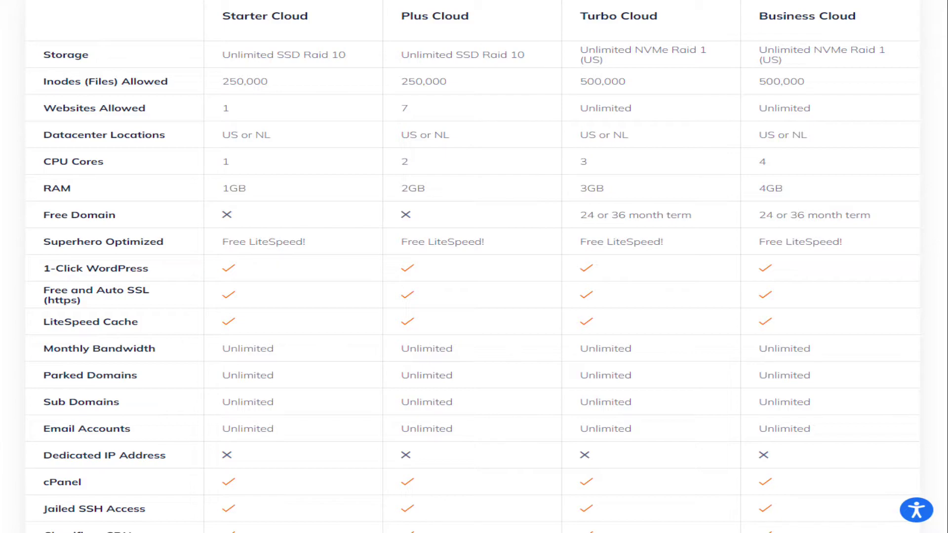
scroll(474, 267, down, 5)
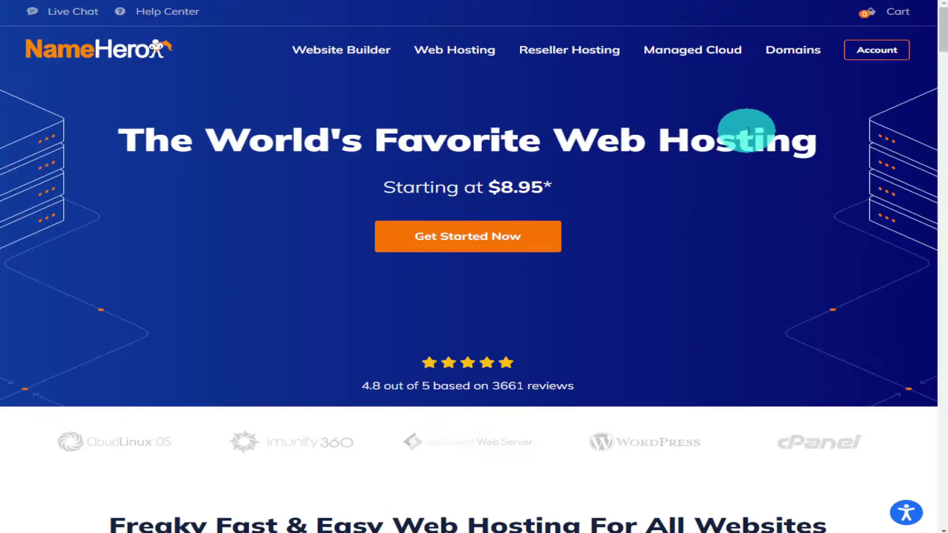
click(779, 64)
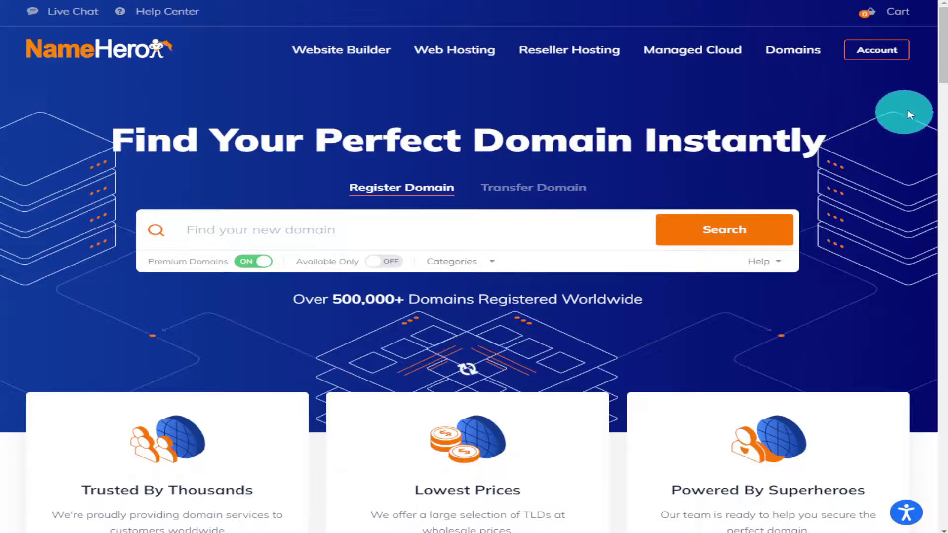
drag(941, 76, 940, 52)
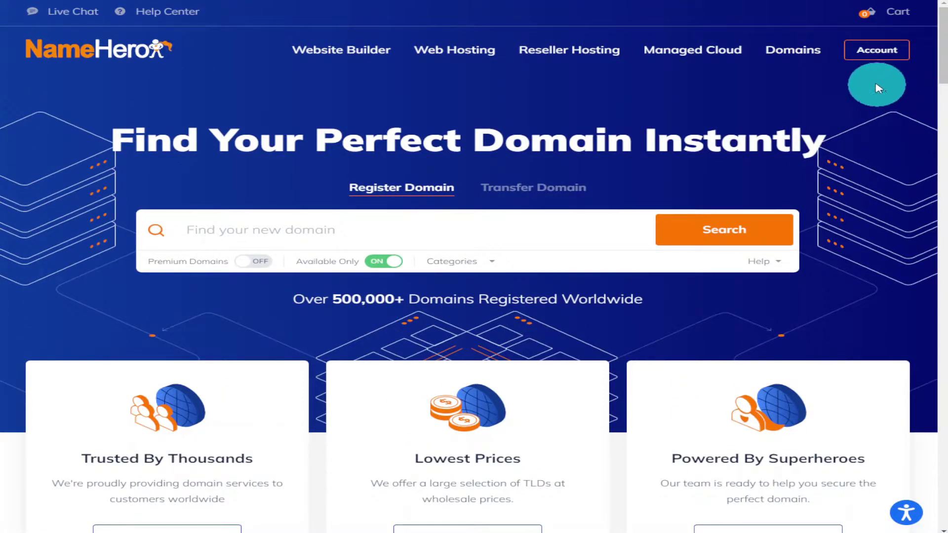
Open the NameHero client area and scroll its dashboard showing one Turbo Cloud service and zero domains.
click(874, 50)
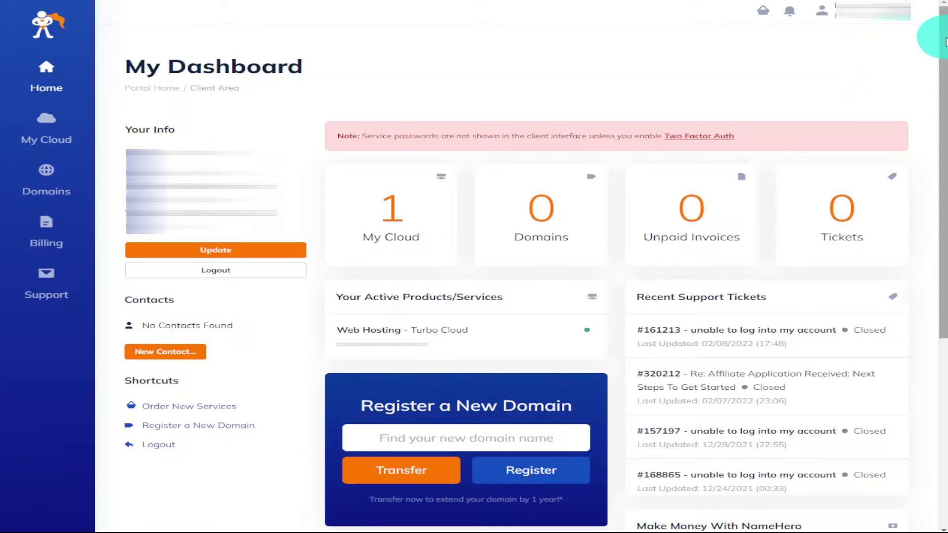
drag(944, 38, 944, 137)
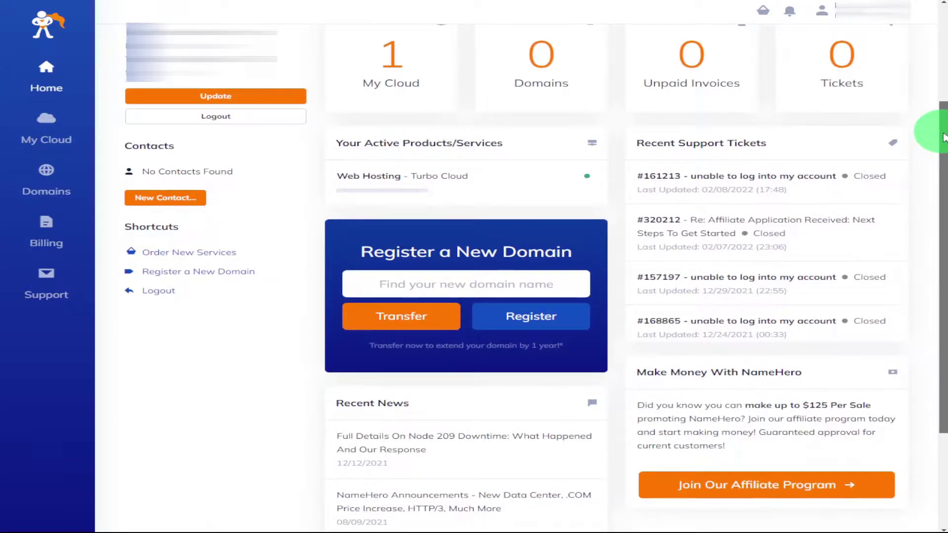
drag(944, 137, 944, 195)
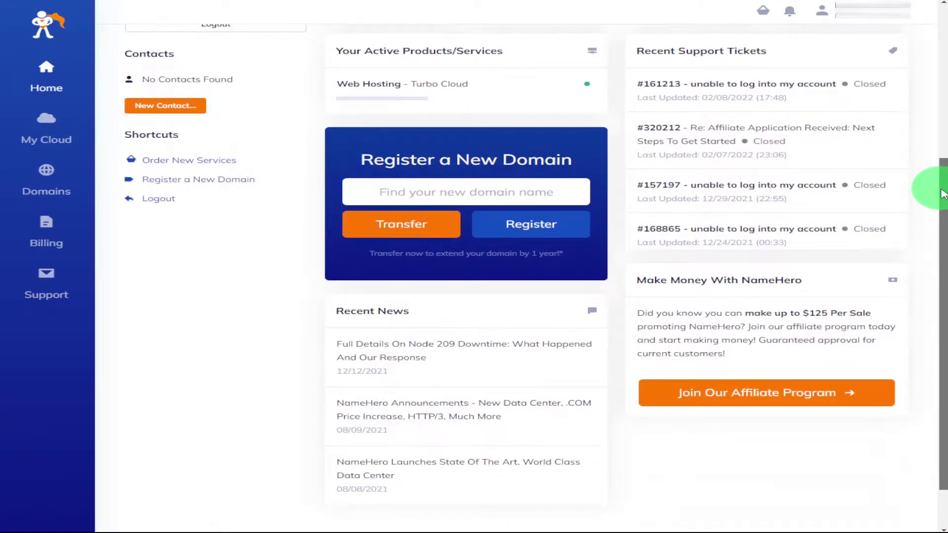
drag(943, 194, 944, 31)
Review NameHero's My Services, My Domains and My Invoices pages in turn.
click(55, 128)
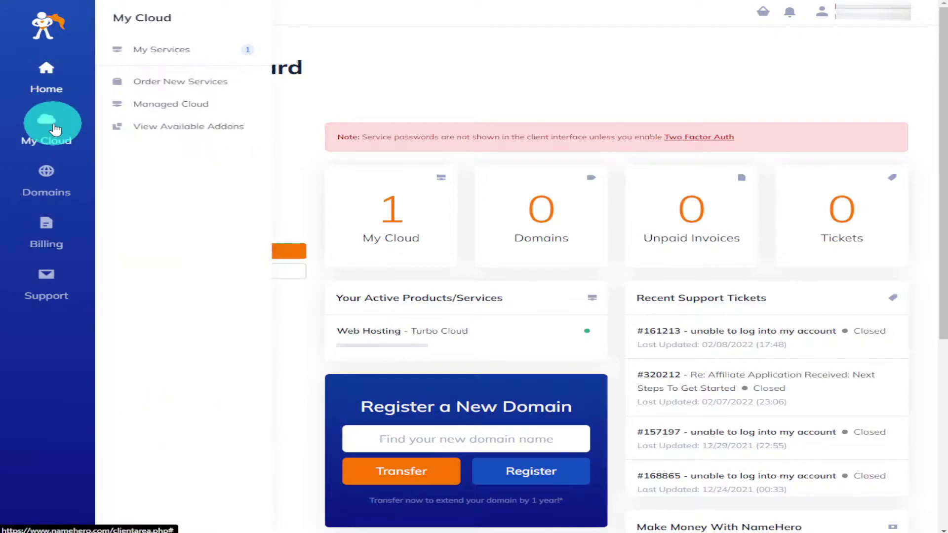
click(181, 58)
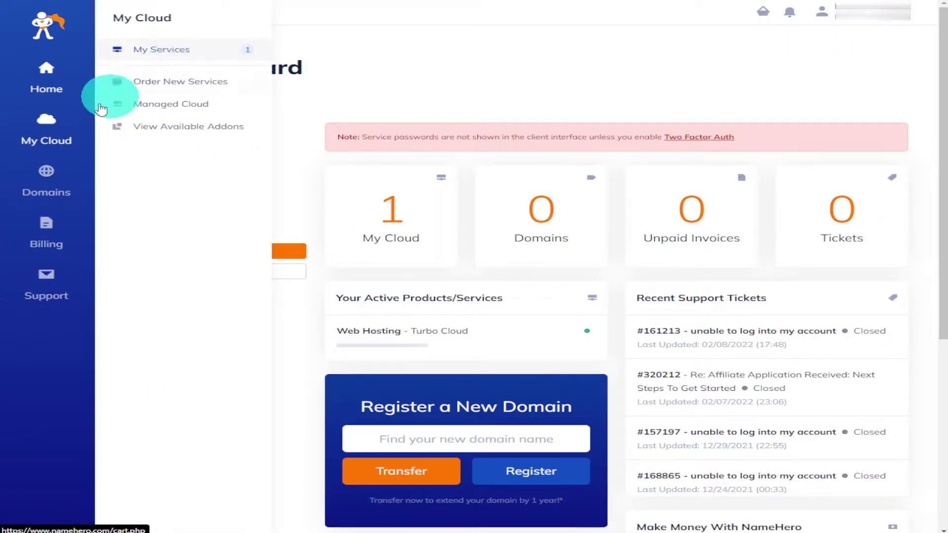
mouse_move(55, 150)
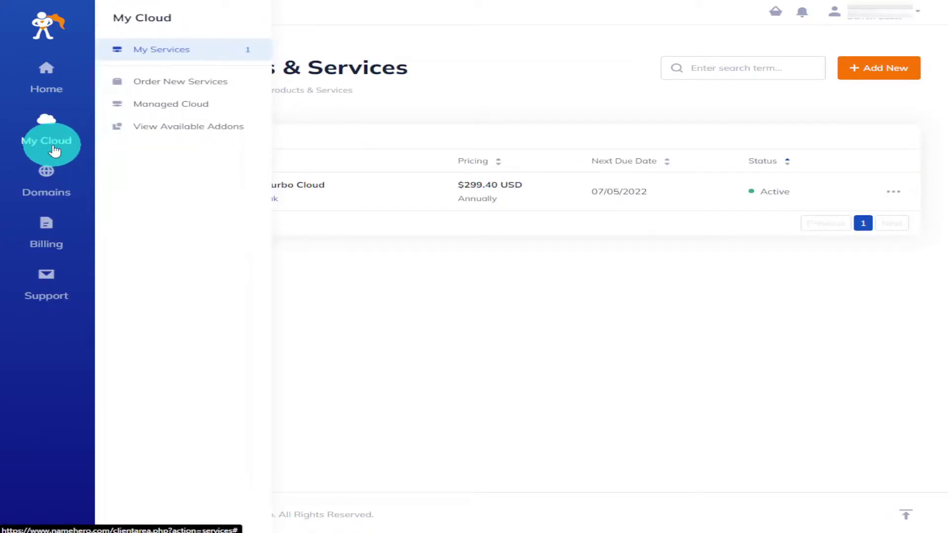
mouse_move(57, 172)
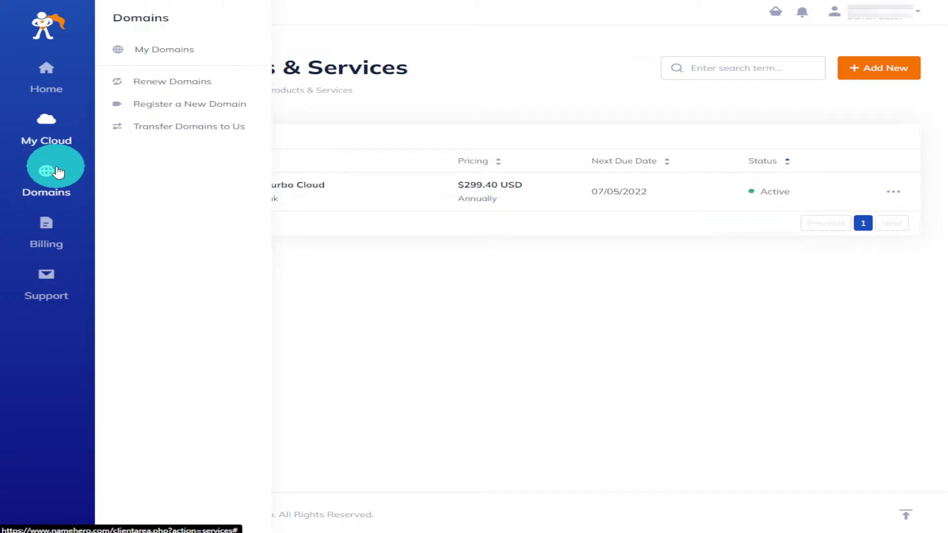
click(57, 172)
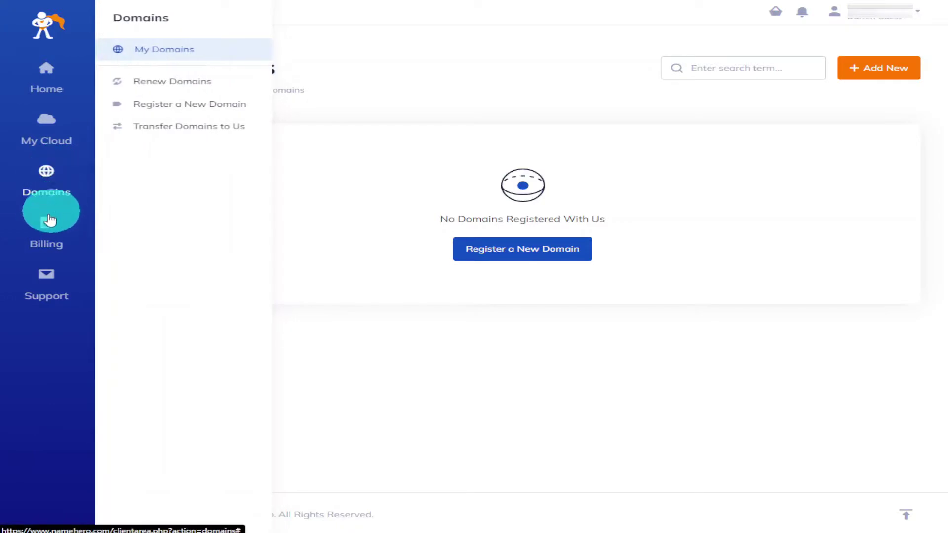
mouse_move(50, 223)
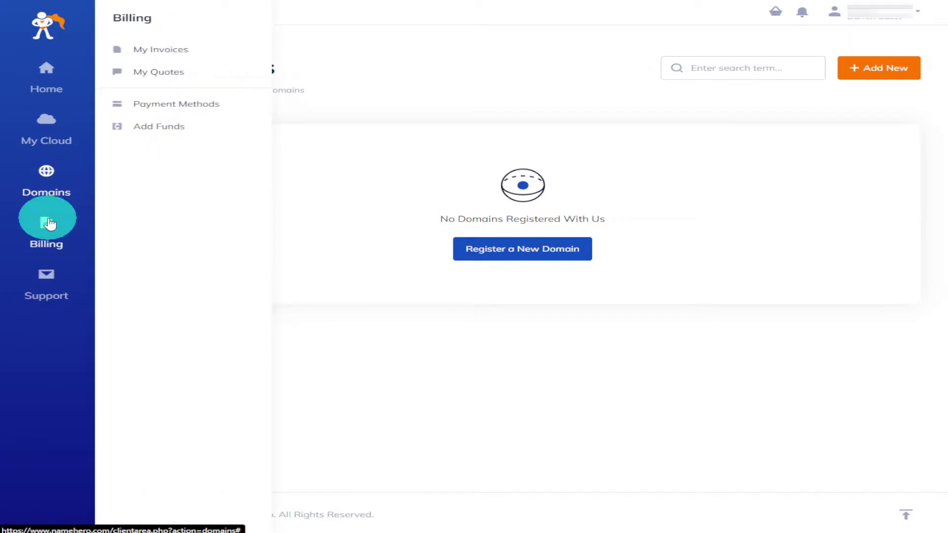
click(49, 224)
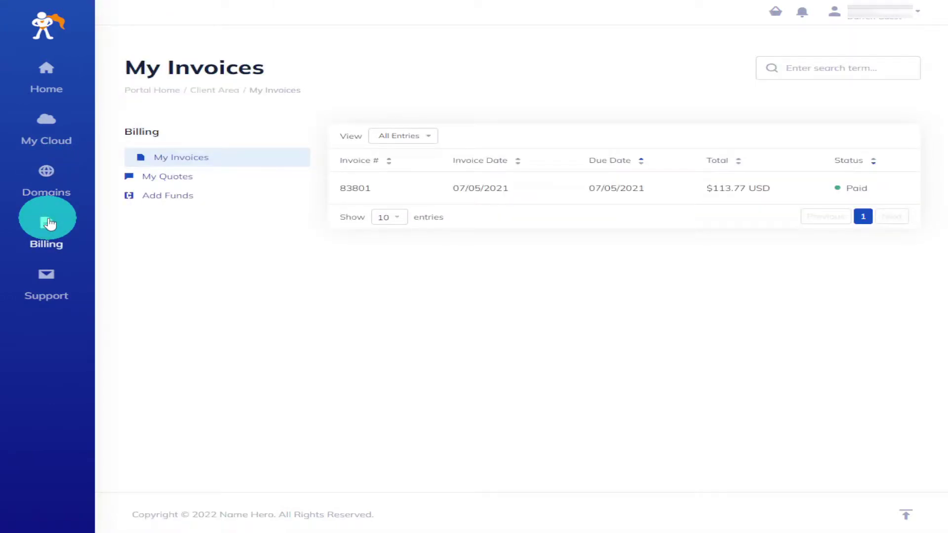
mouse_move(49, 224)
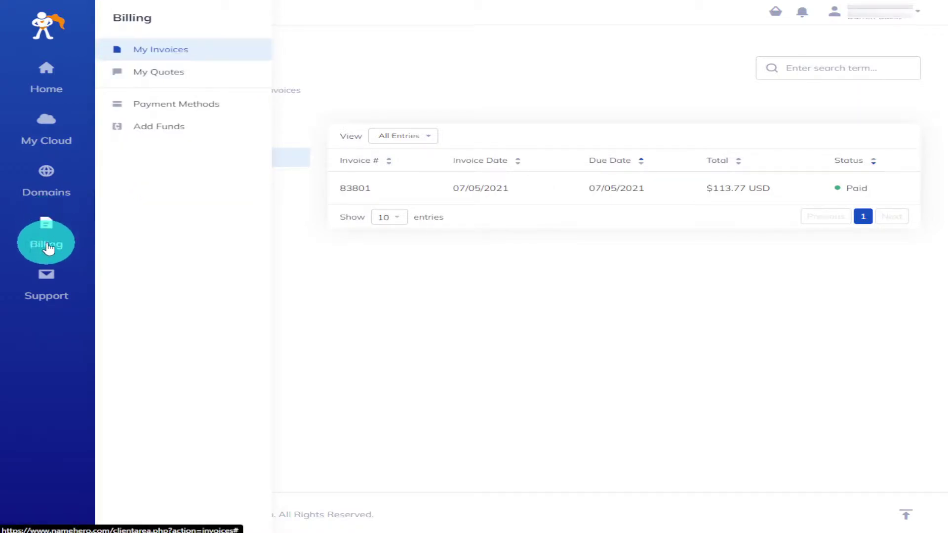
mouse_move(51, 283)
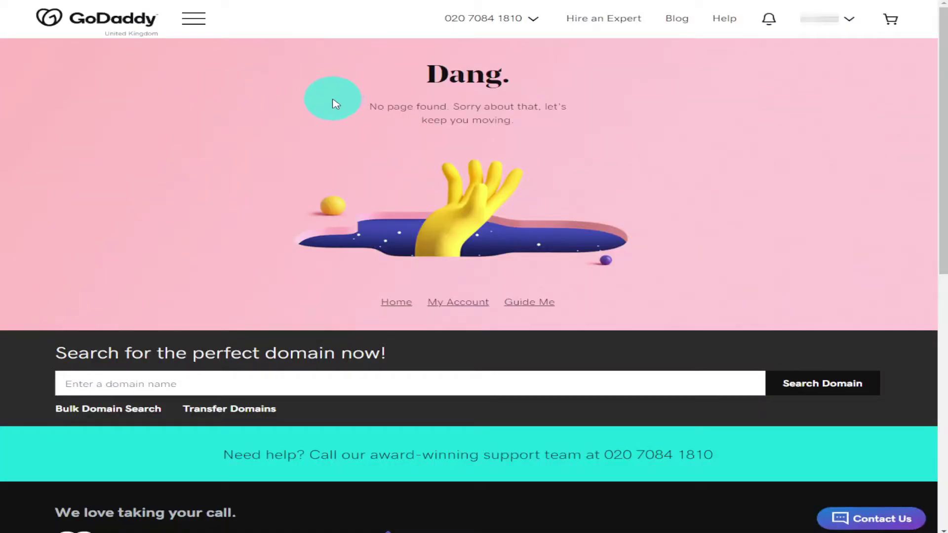
From the GoDaddy home page, go to My Products through the account menu.
click(94, 32)
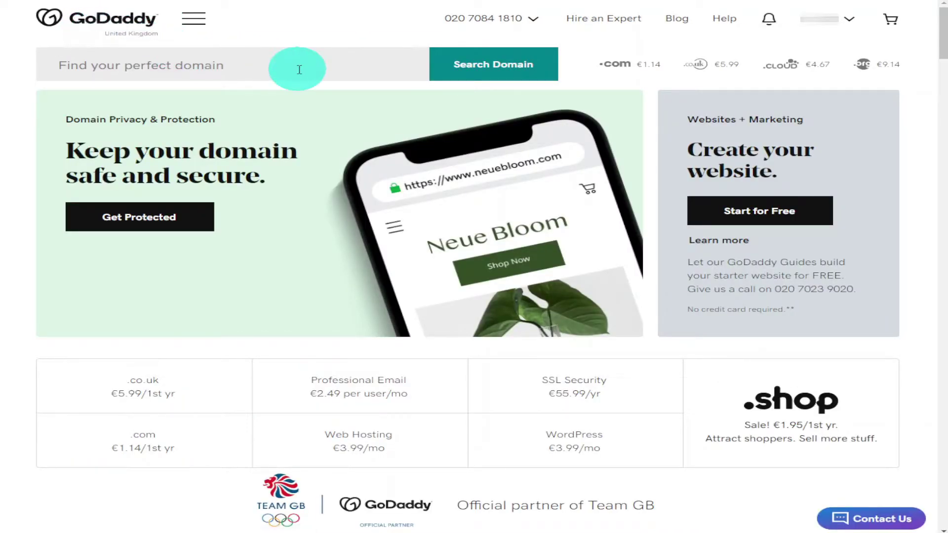
click(849, 26)
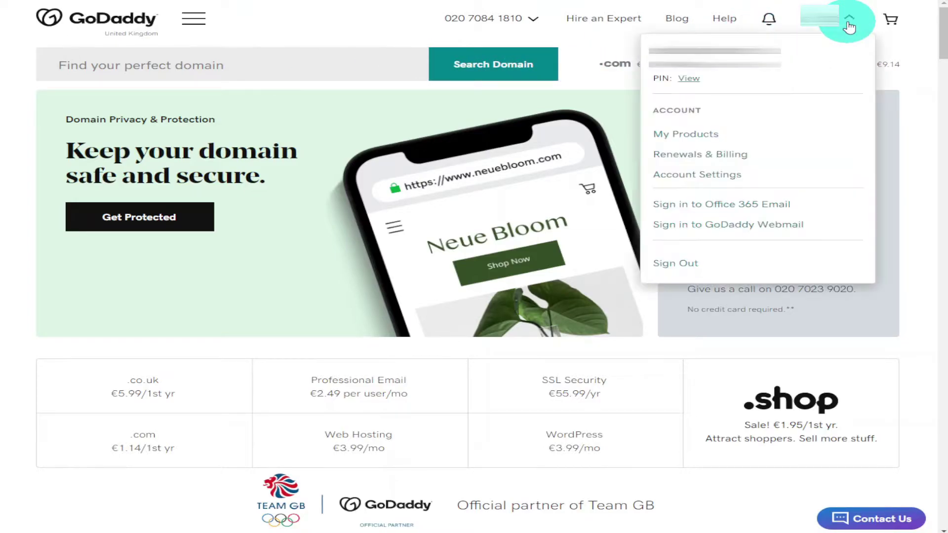
click(768, 139)
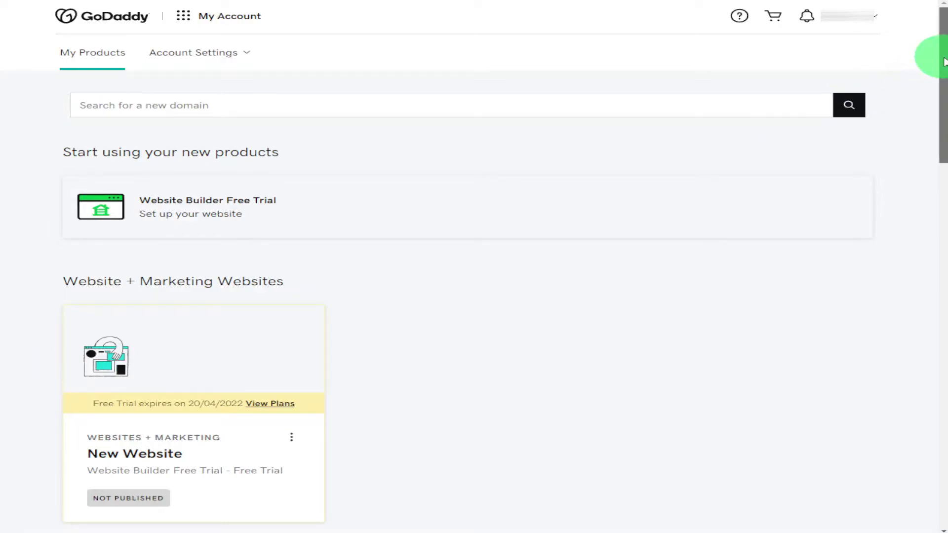
drag(943, 62, 916, 171)
Open Manage DNS for diywebsitespro.com, dismiss the survey, and review its ns29/ns30 nameservers.
click(832, 393)
click(803, 478)
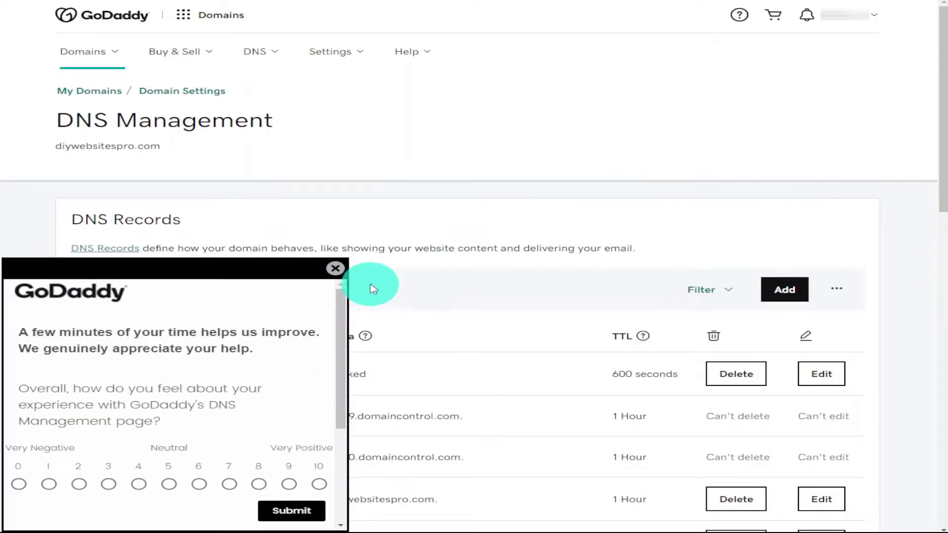
click(335, 268)
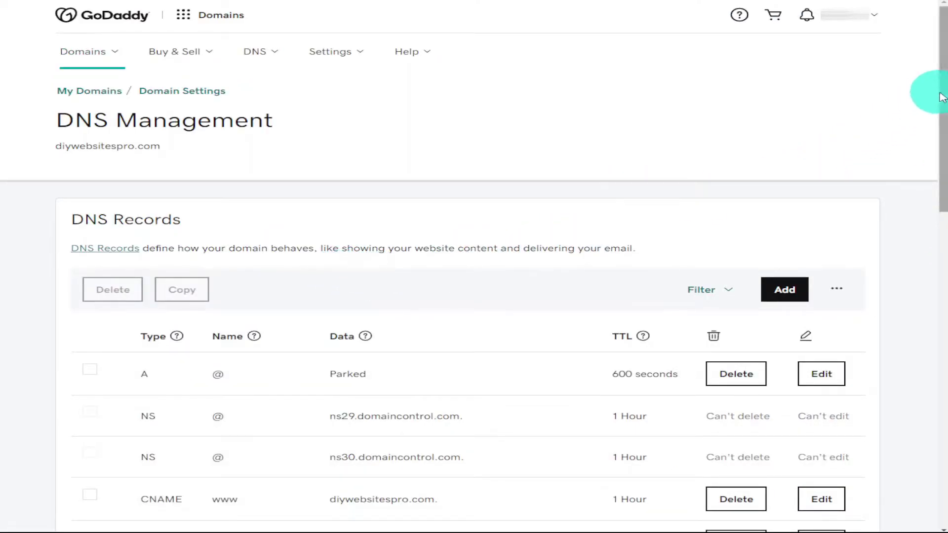
drag(931, 89, 922, 225)
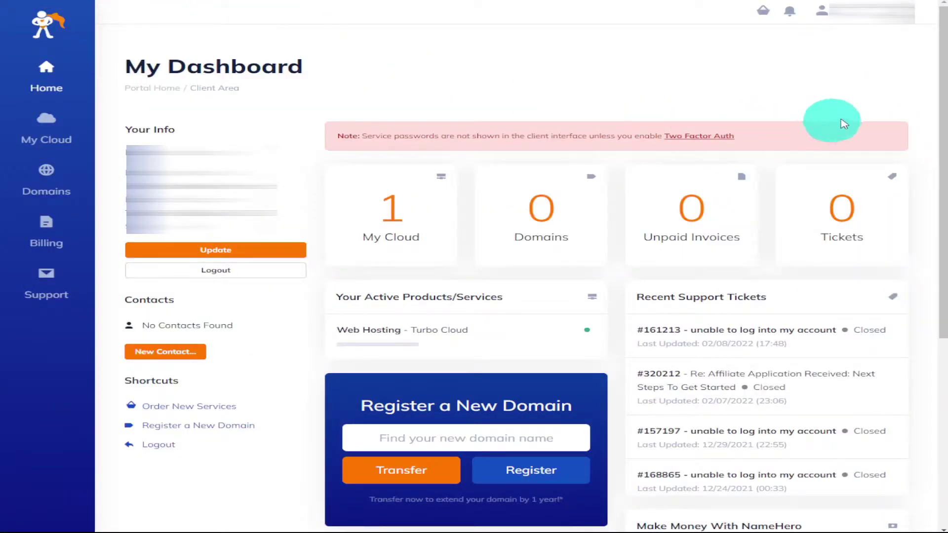
Open the Web Hosting - Turbo Cloud details from NameHero's services list.
scroll(942, 89, down, 1)
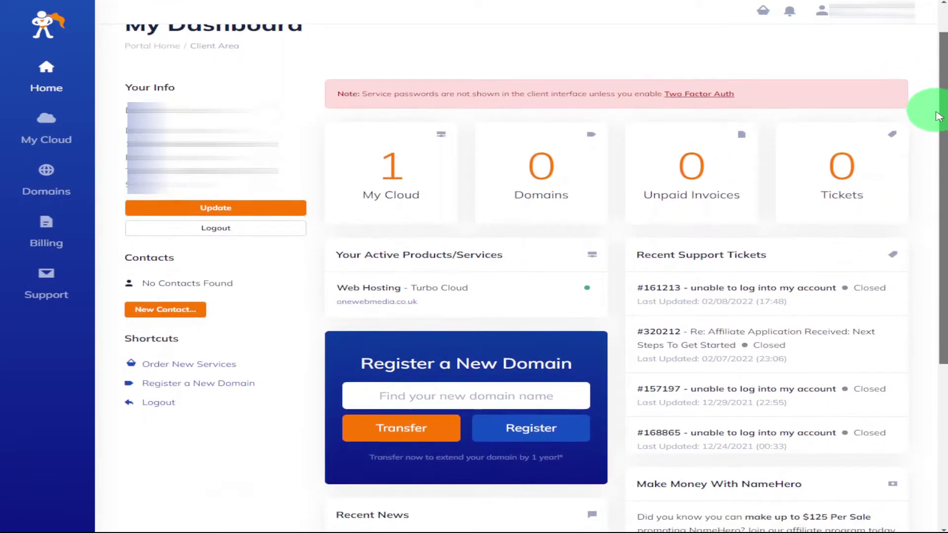
click(381, 187)
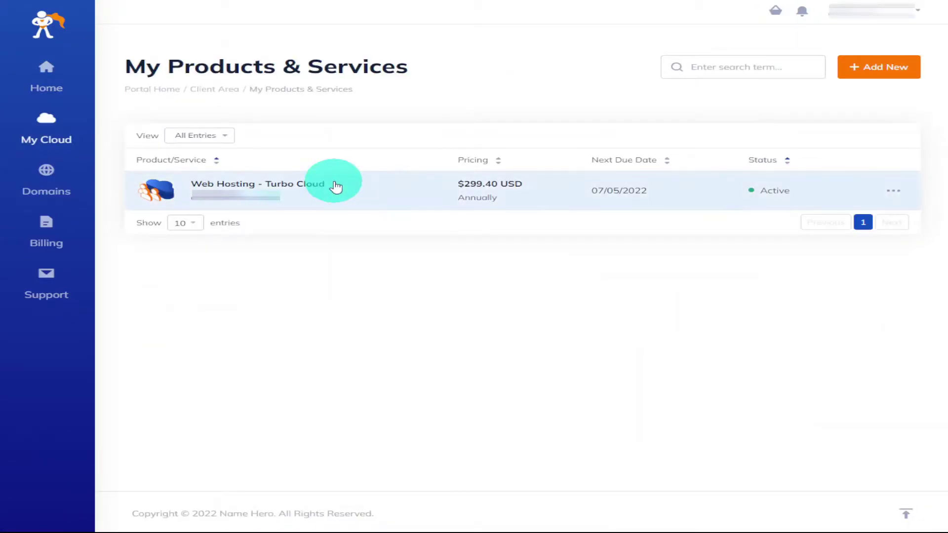
click(335, 186)
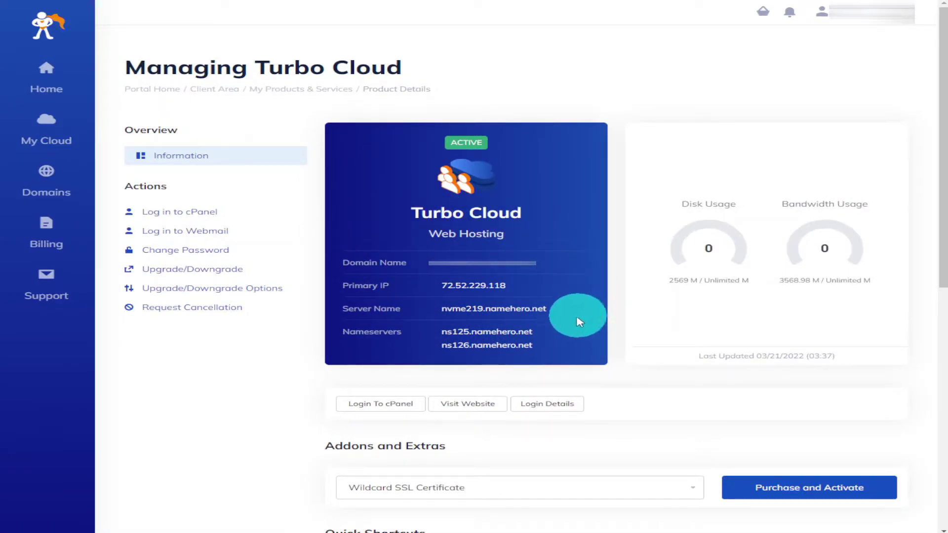
Copy ns125.namehero.net and start editing the nameservers in GoDaddy.
drag(533, 332, 445, 331)
key(ctrl+c)
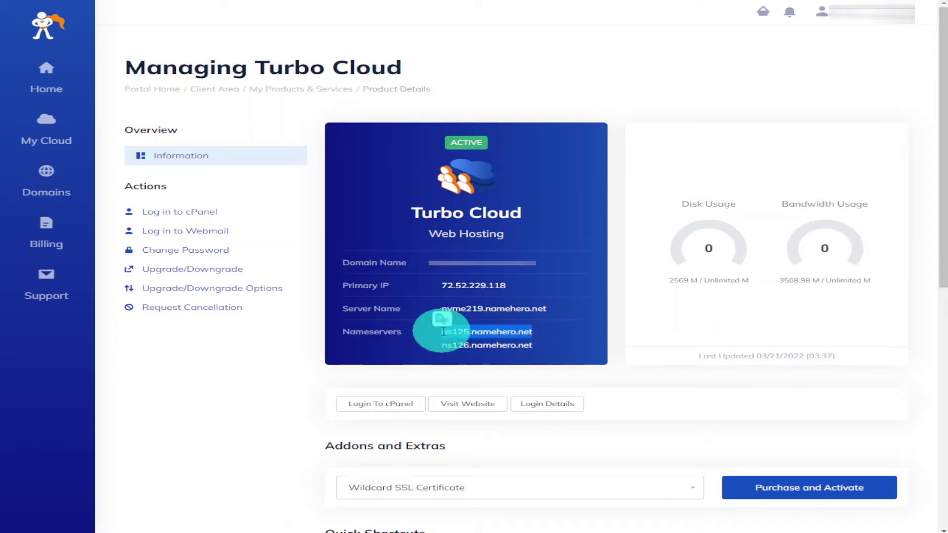
right_click(458, 335)
click(494, 343)
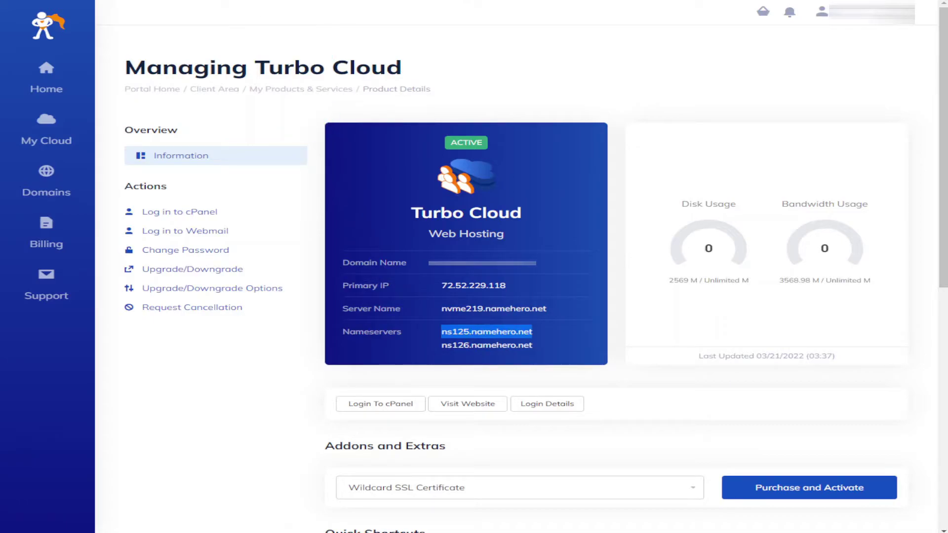
click(296, 4)
click(280, 388)
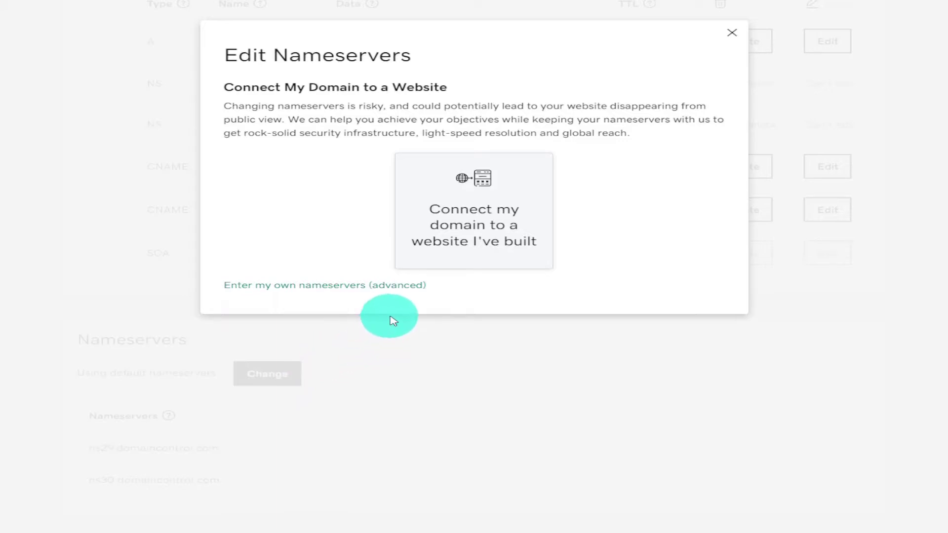
Paste ns125.namehero.net into the Nameserver 1 field.
click(392, 295)
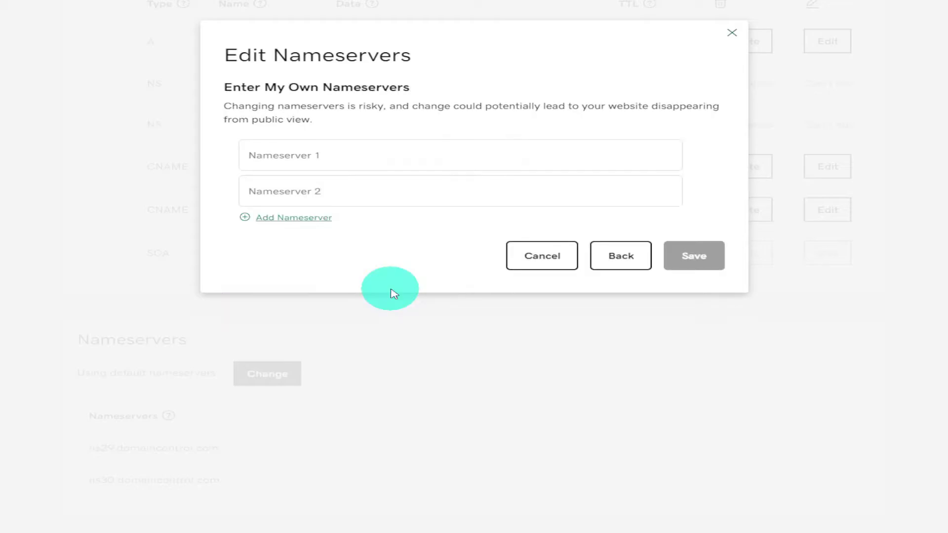
click(360, 156)
right_click(360, 158)
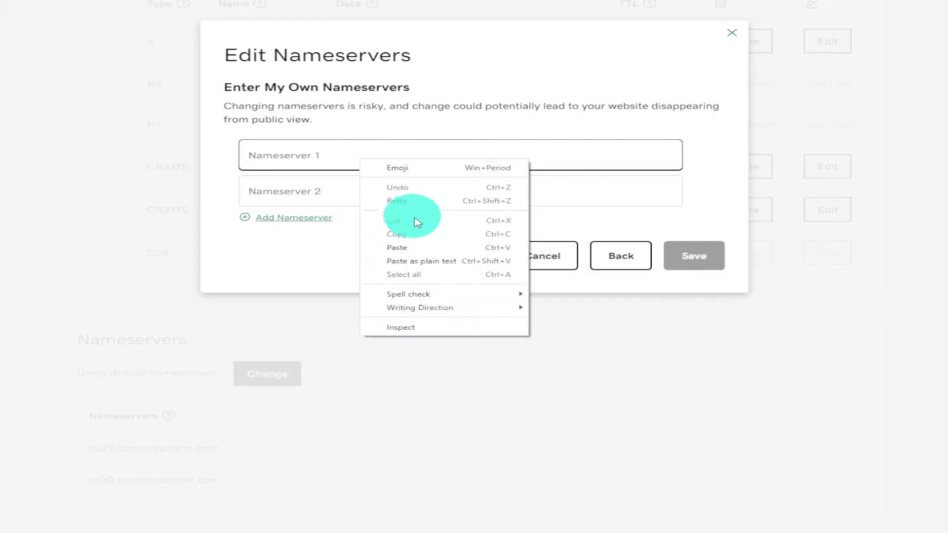
click(417, 247)
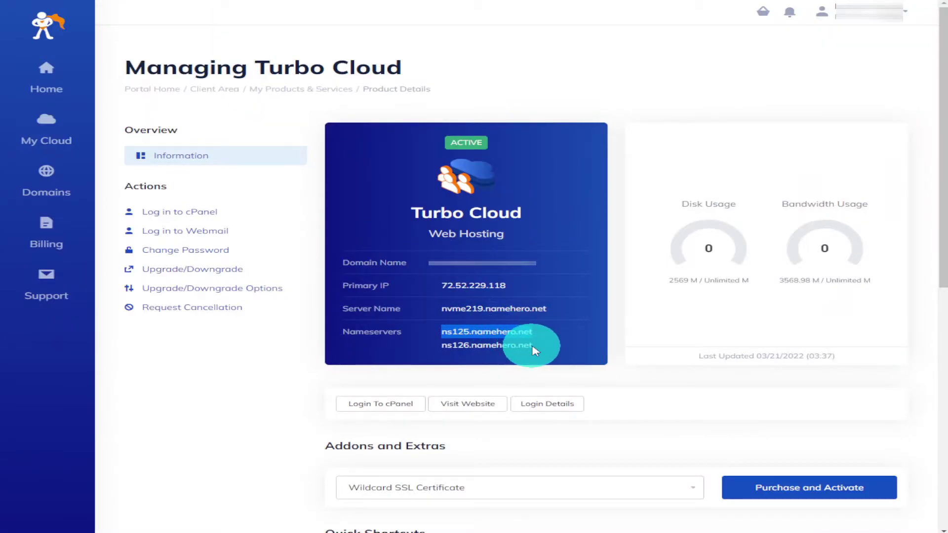
Copy ns126.namehero.net into Nameserver 2 and save the custom nameservers.
drag(536, 345, 441, 345)
right_click(444, 345)
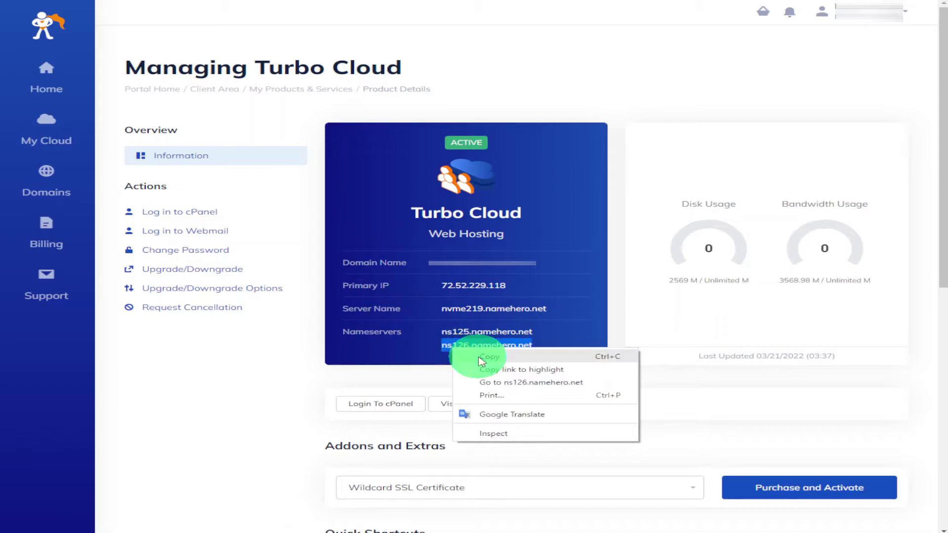
click(464, 355)
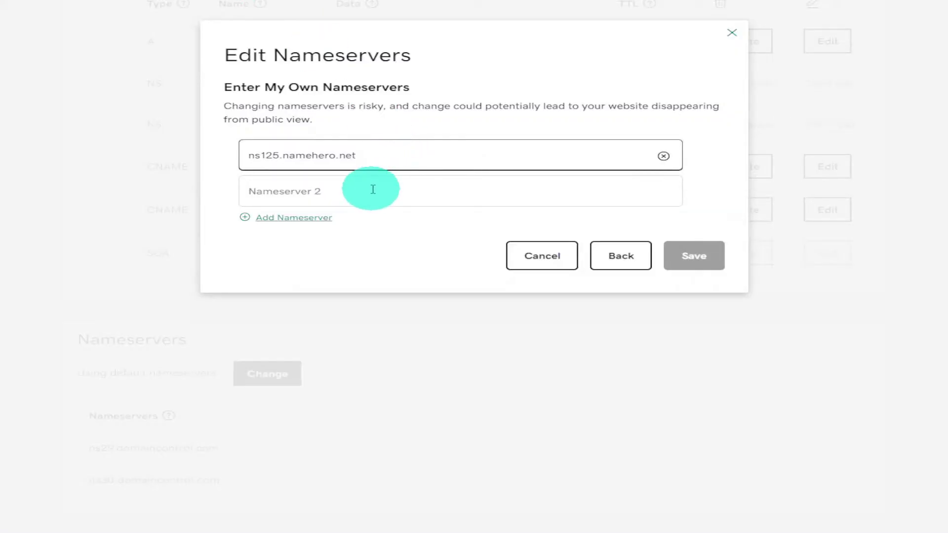
click(373, 189)
right_click(378, 191)
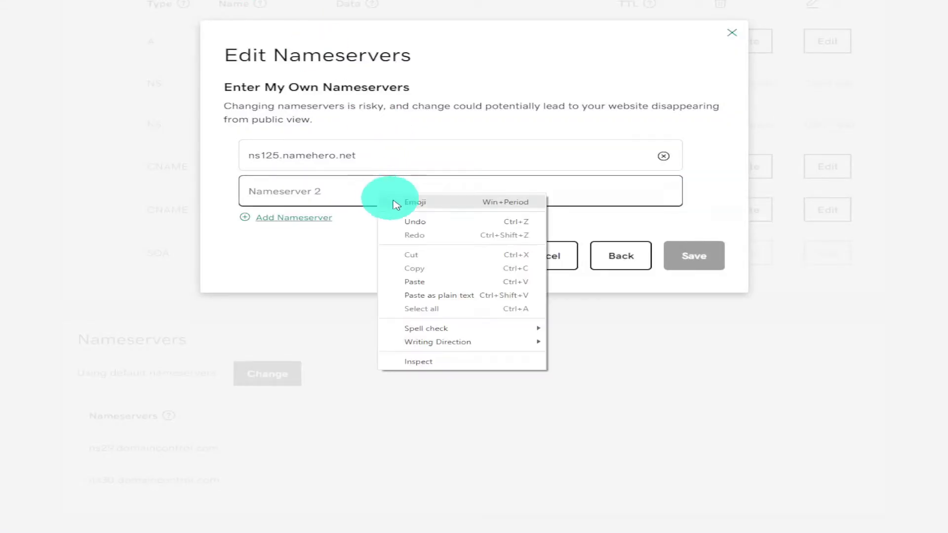
click(425, 283)
click(687, 272)
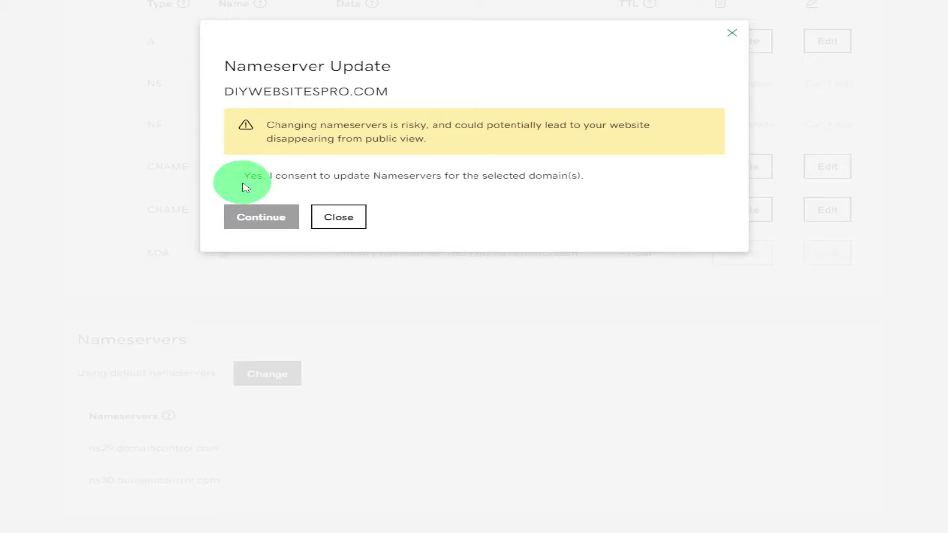
Consent to the DIYWEBSITESPRO.COM nameserver update, continue, and return to NameHero's Turbo Cloud page.
click(232, 176)
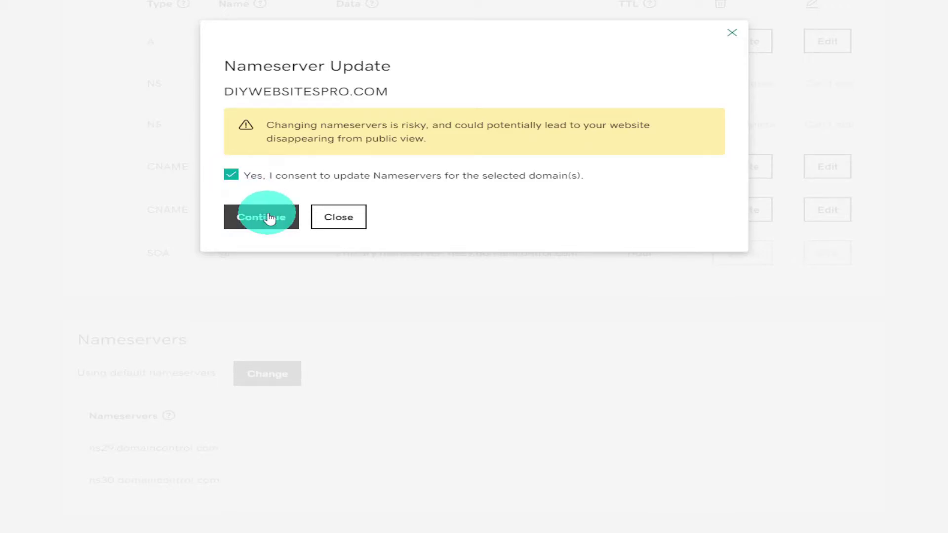
click(270, 218)
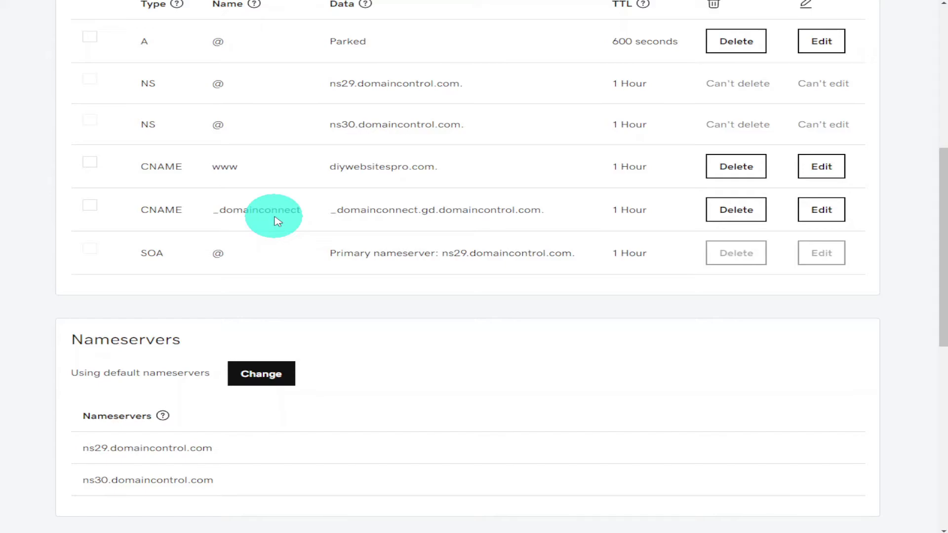
click(168, 1)
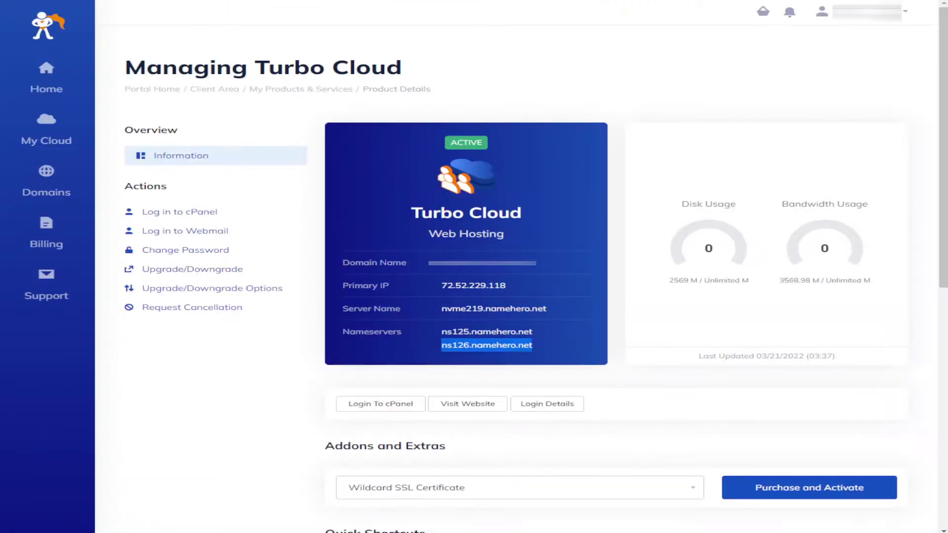
Log in to the hosting account's cPanel and open Addon Domains in the Domains section.
click(228, 216)
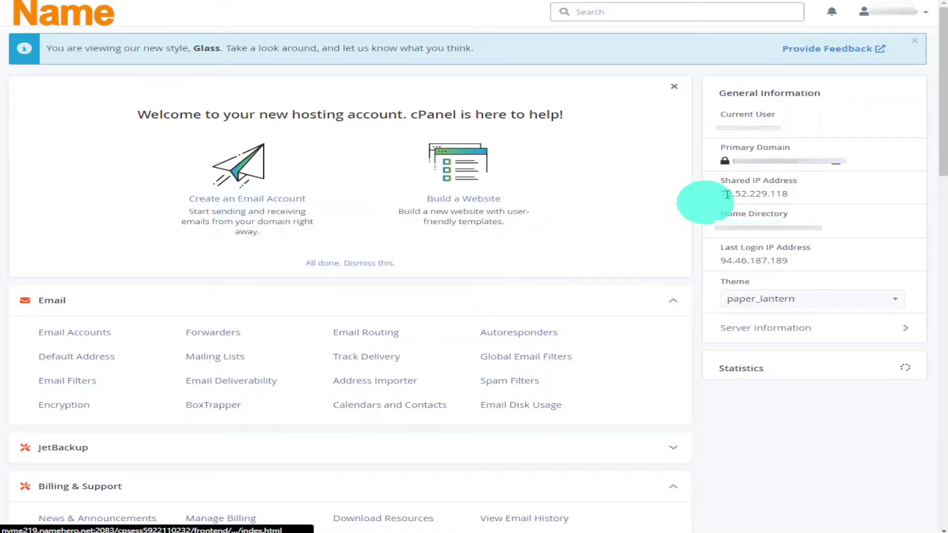
drag(941, 111, 941, 115)
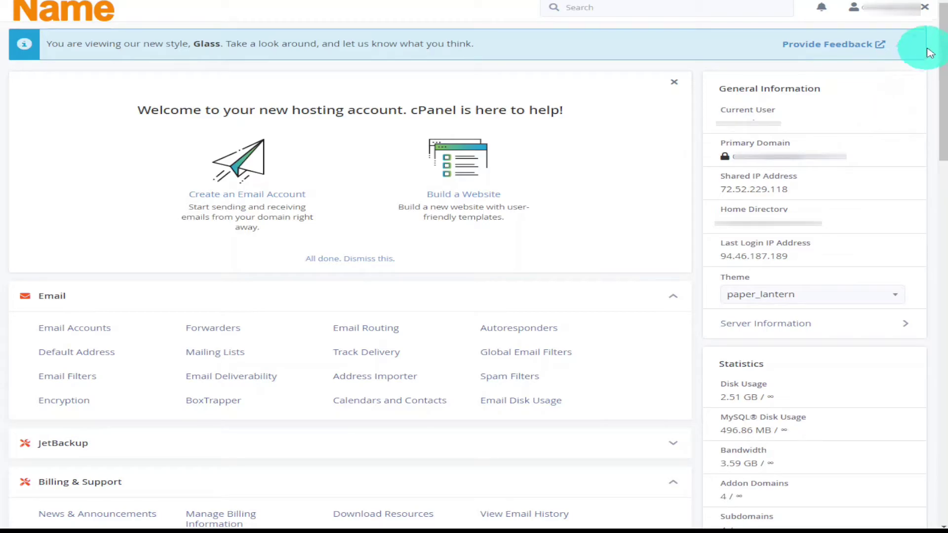
drag(938, 22, 906, 179)
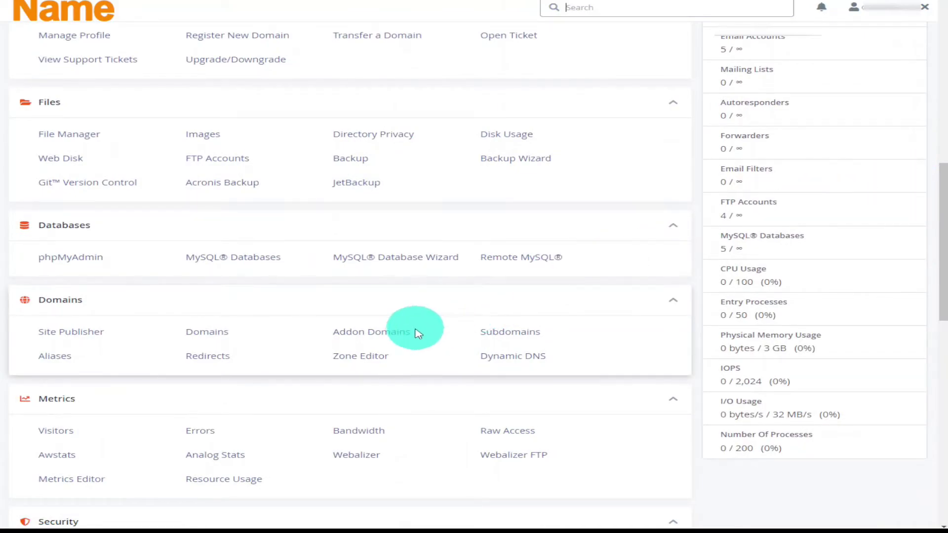
click(401, 337)
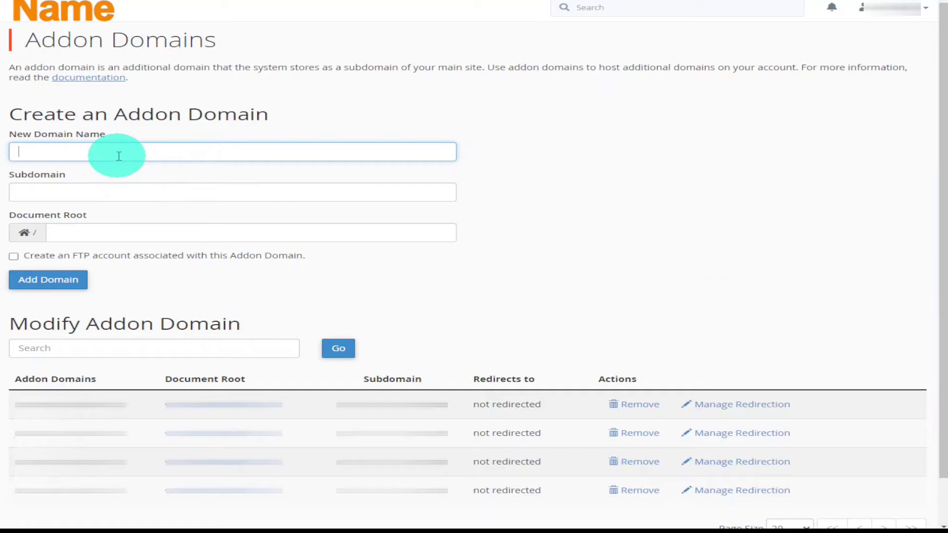
Submit diywebsitespro.com as an addon domain with auto-filled subdomain and document root.
text(diywebsitespro.)
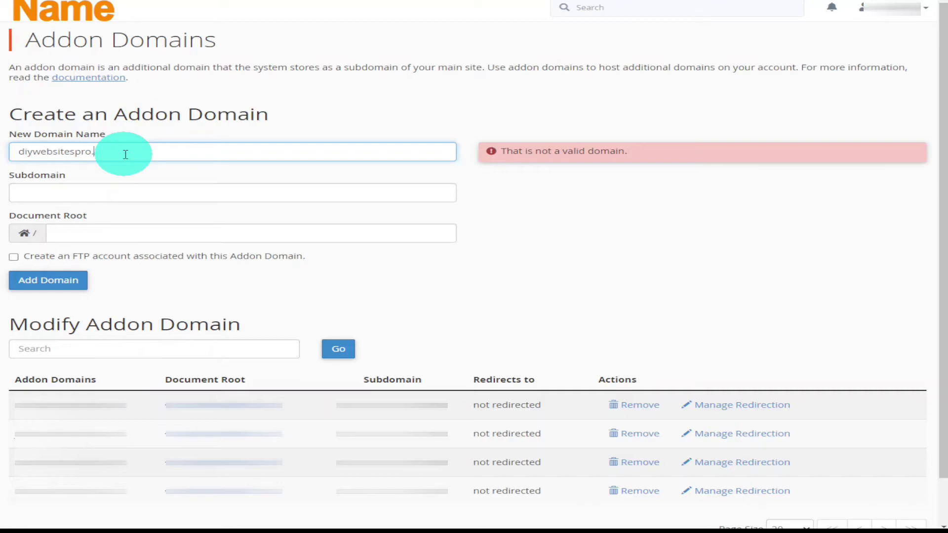
text(com)
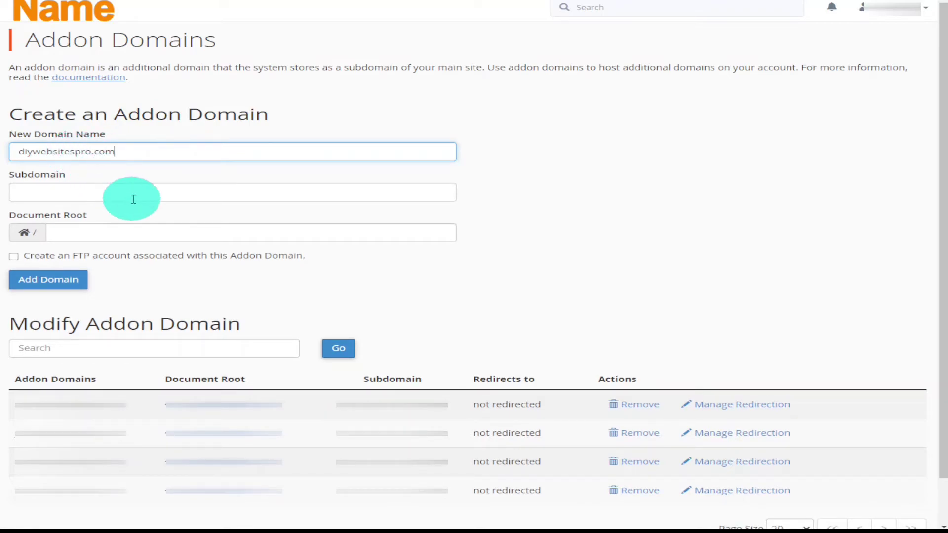
click(85, 291)
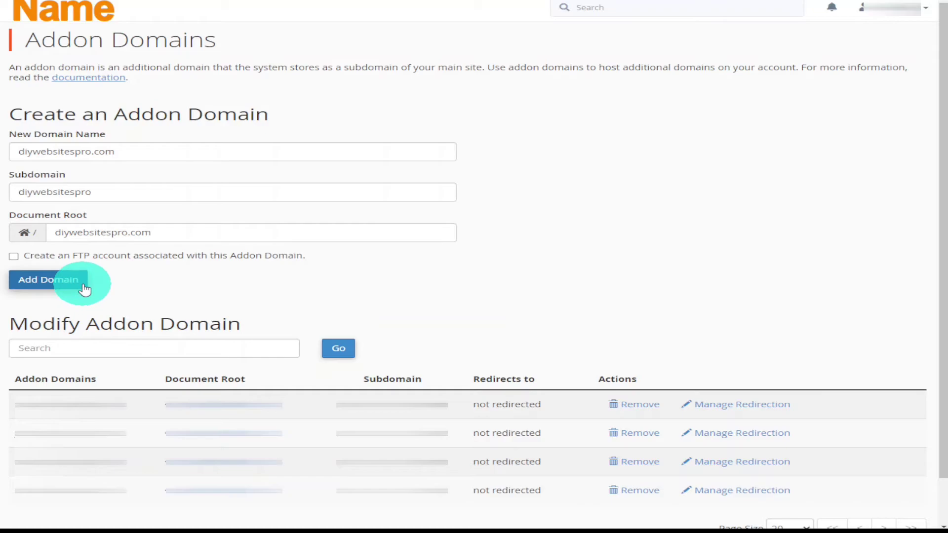
click(84, 291)
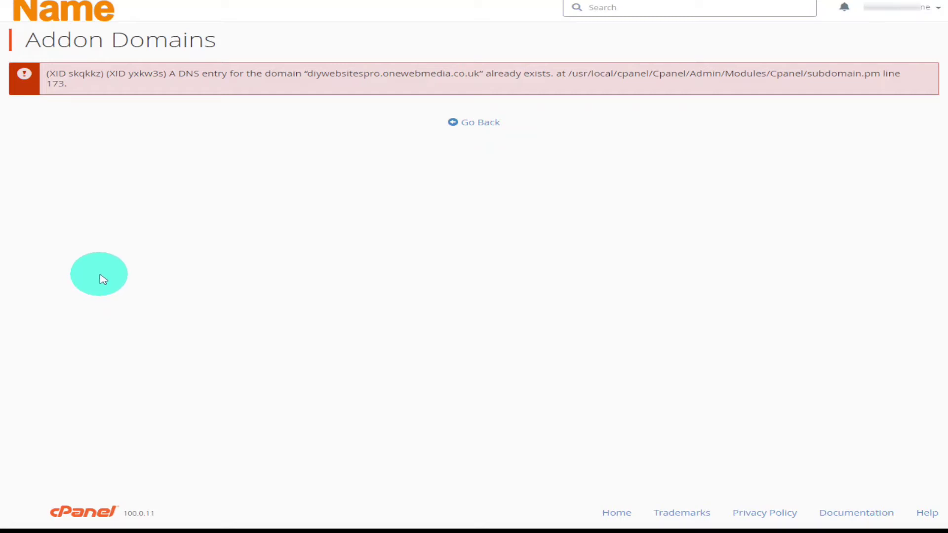
Retry loading diywebsitespro.com, which still shows only a cPanel 'SORRY!' page, then return to cPanel home.
click(461, 123)
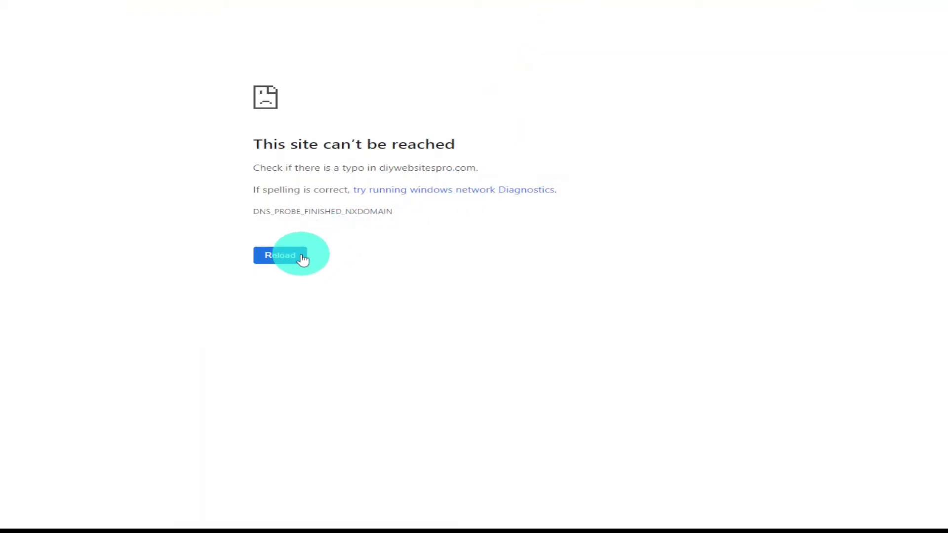
click(302, 258)
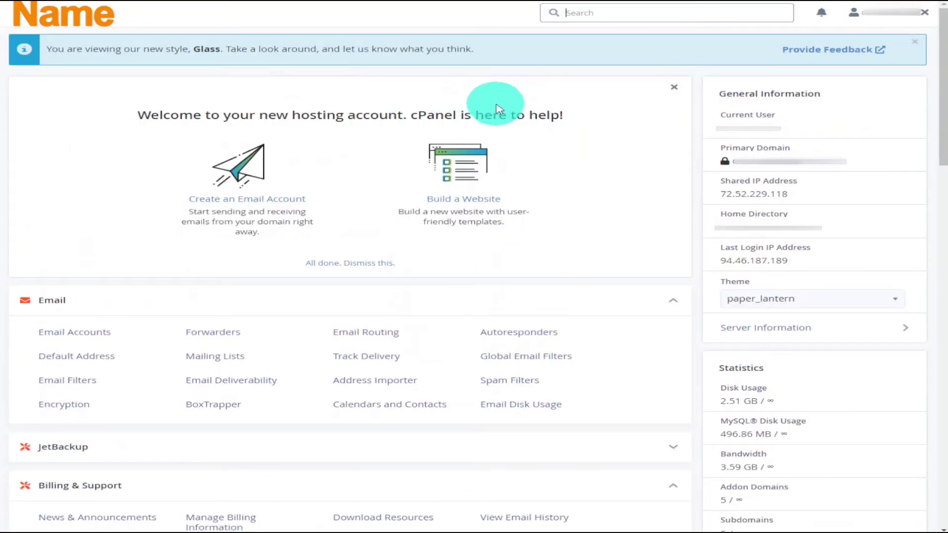
Open the Softaculous WordPress installer and start a new WordPress installation.
scroll(943, 60, down, 1)
drag(943, 59, 805, 403)
click(58, 396)
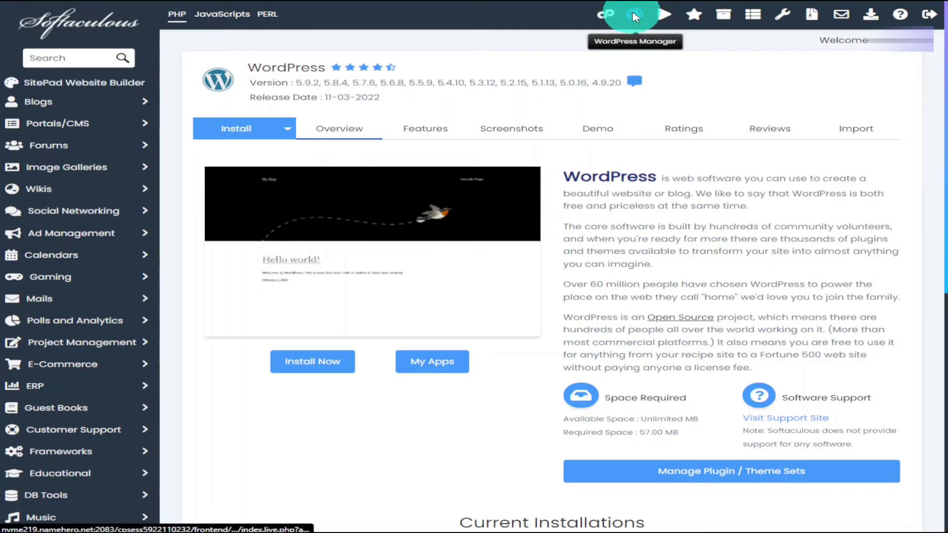
click(635, 16)
click(240, 129)
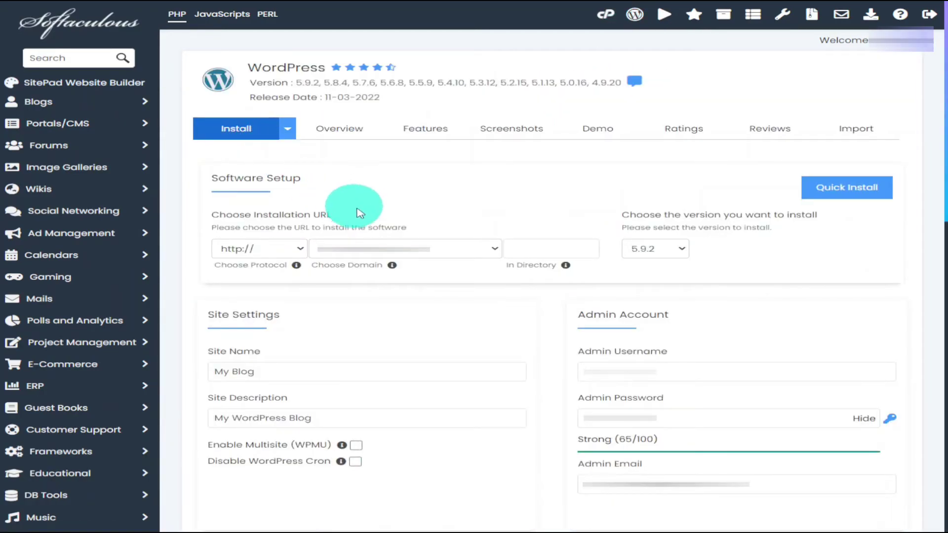
Choose diywebsitespro.com as the install domain in the Quick Install form and browse the themes.
click(402, 248)
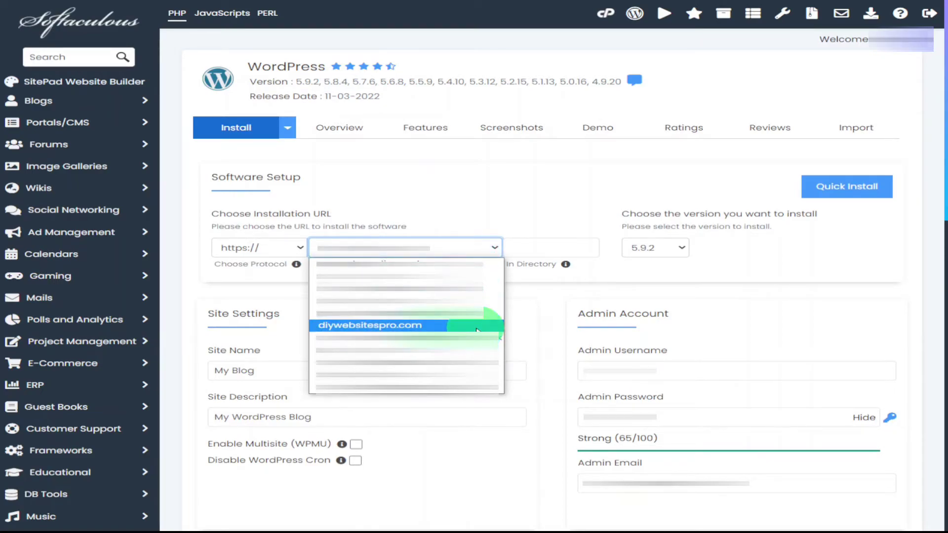
click(477, 329)
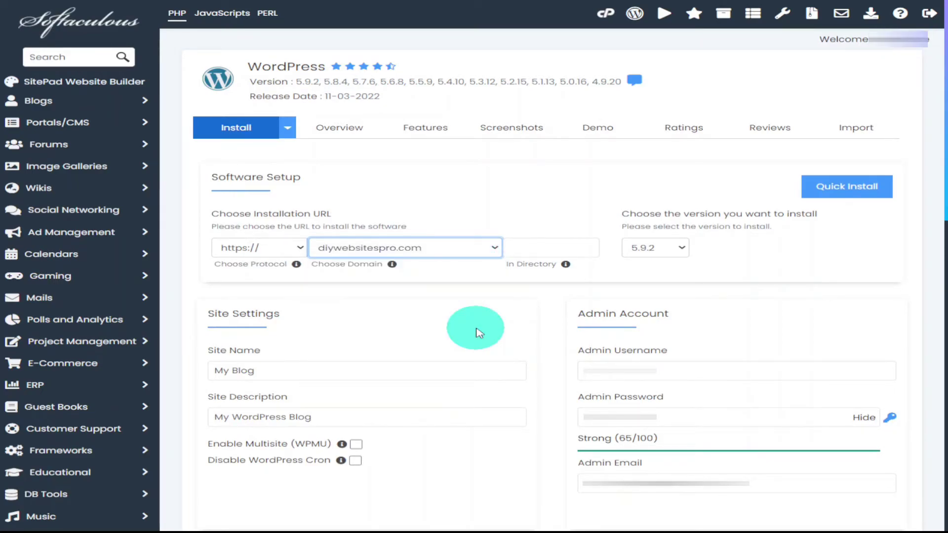
click(843, 195)
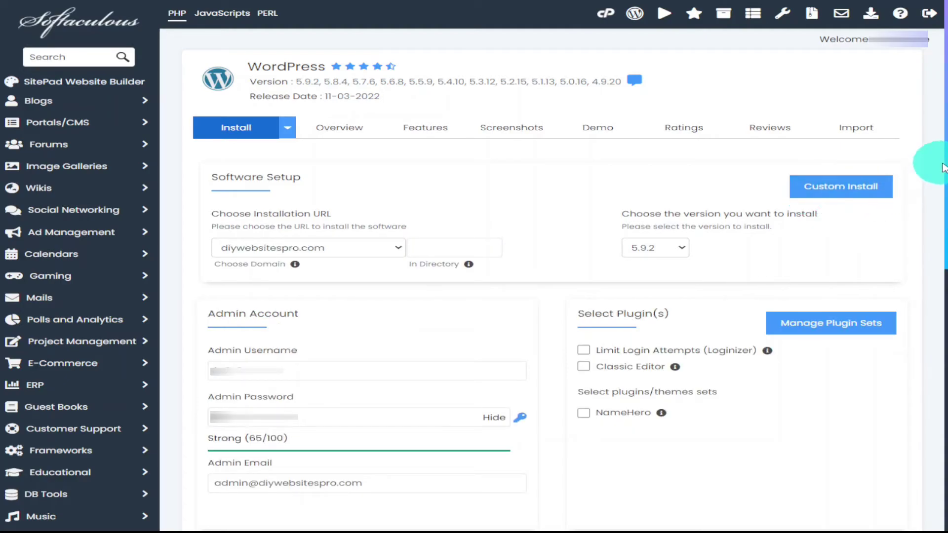
drag(945, 162, 926, 344)
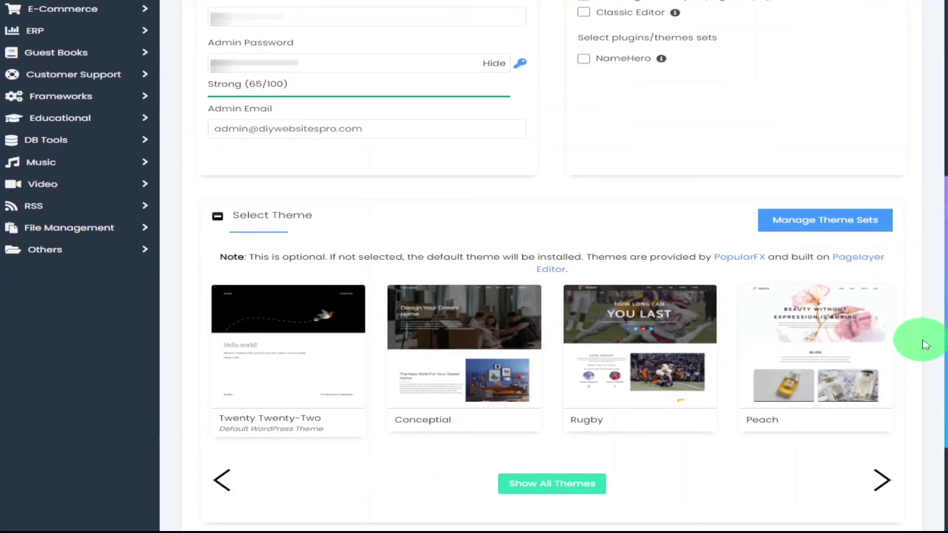
Select the Twenty Twenty-Two theme, accept its demo images, and install WordPress on diywebsitespro.com.
click(324, 336)
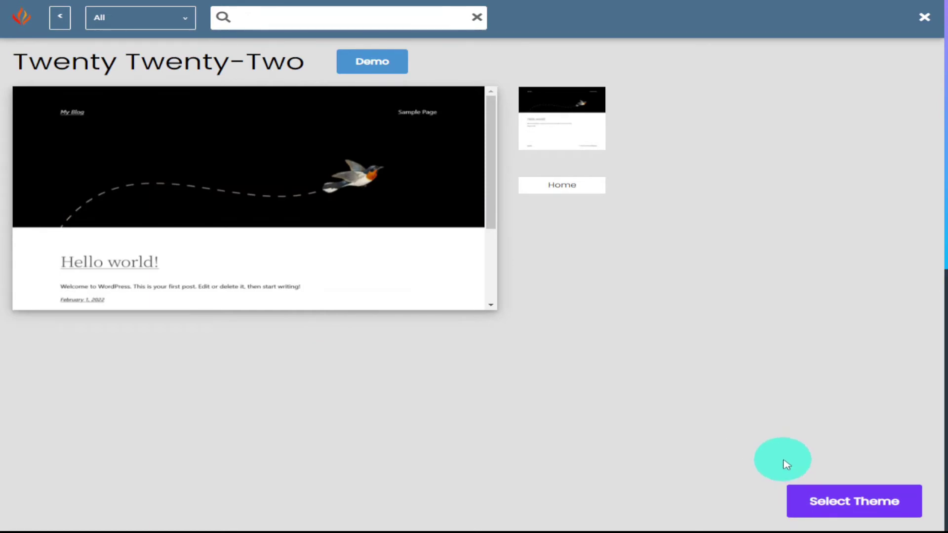
click(821, 497)
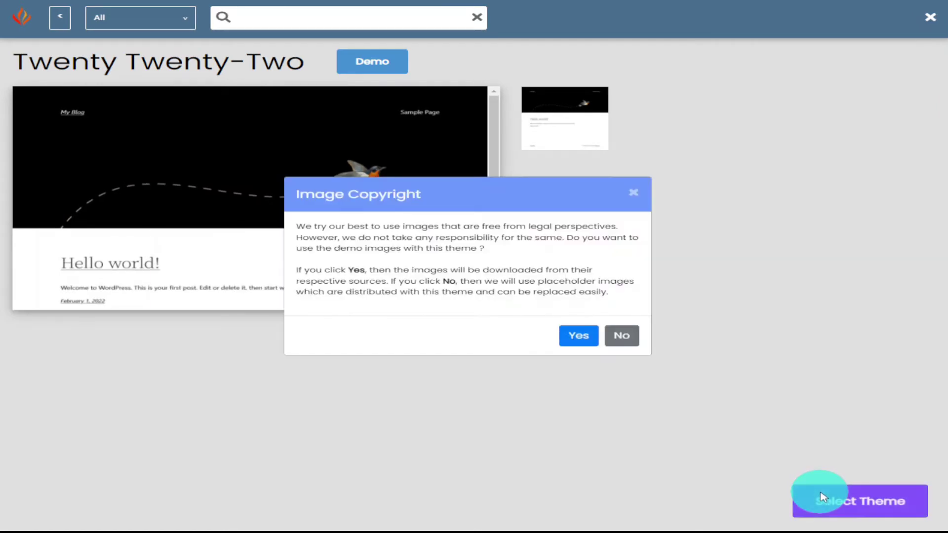
click(585, 338)
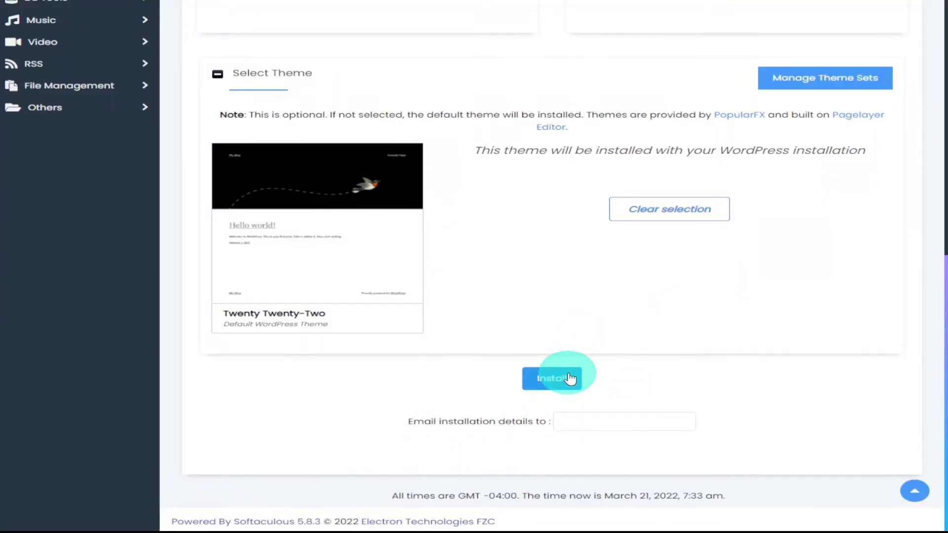
click(562, 378)
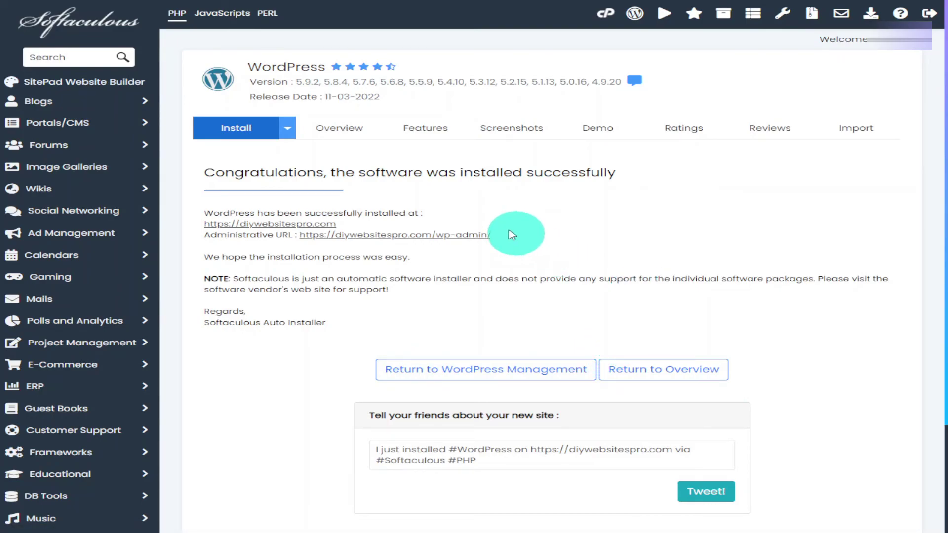
Log in to the diywebsitespro.com WordPress admin and visit the live 'Hello world!' front page.
click(631, 30)
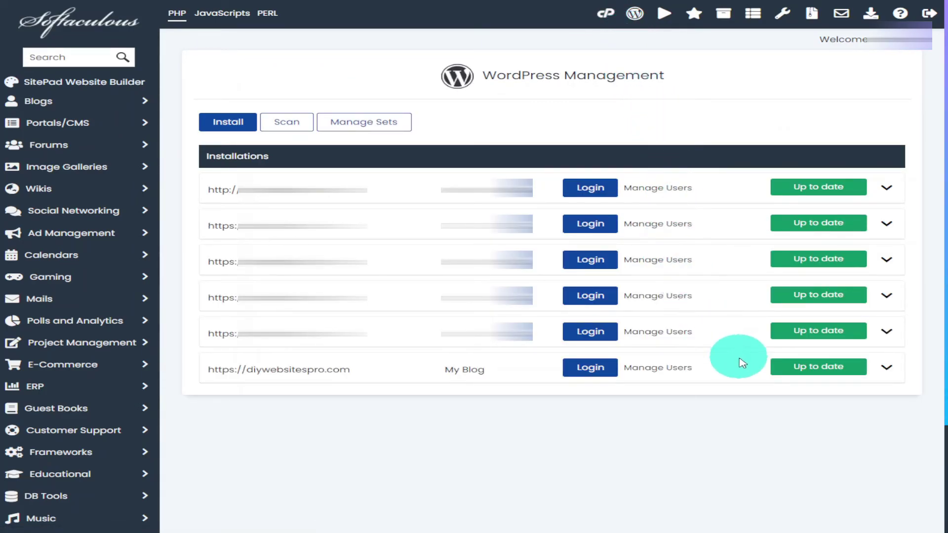
click(607, 369)
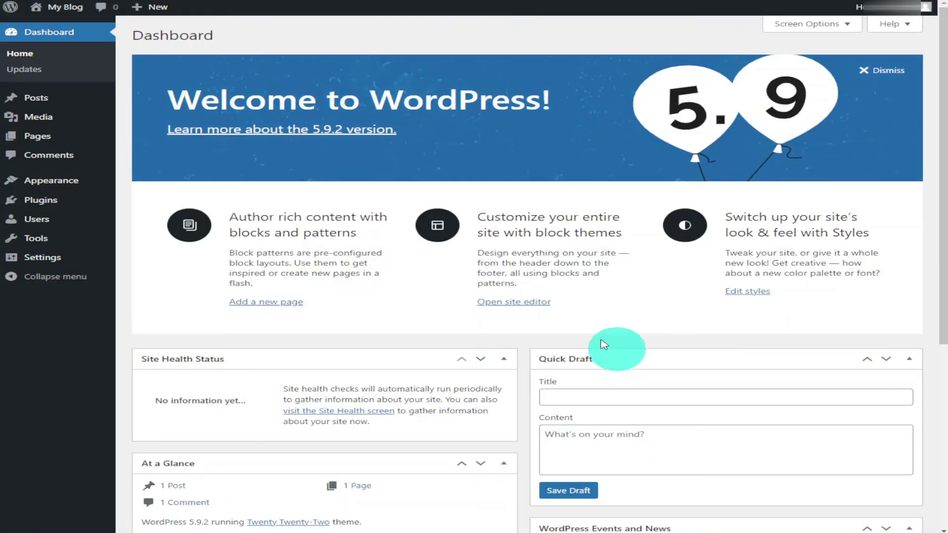
click(73, 34)
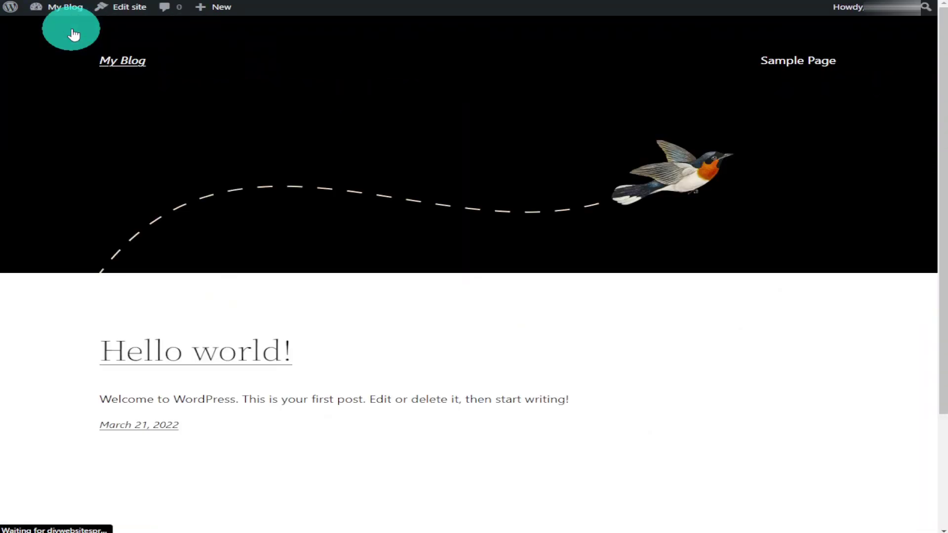